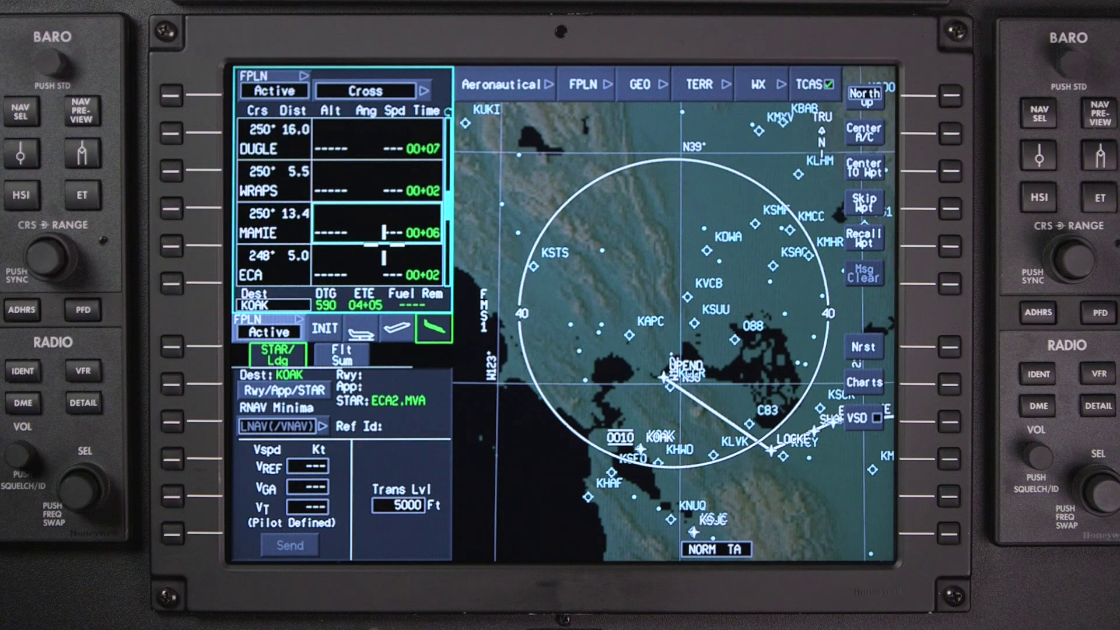
Toggle the vertical situation display for the map
scroll(384, 244, up, 5)
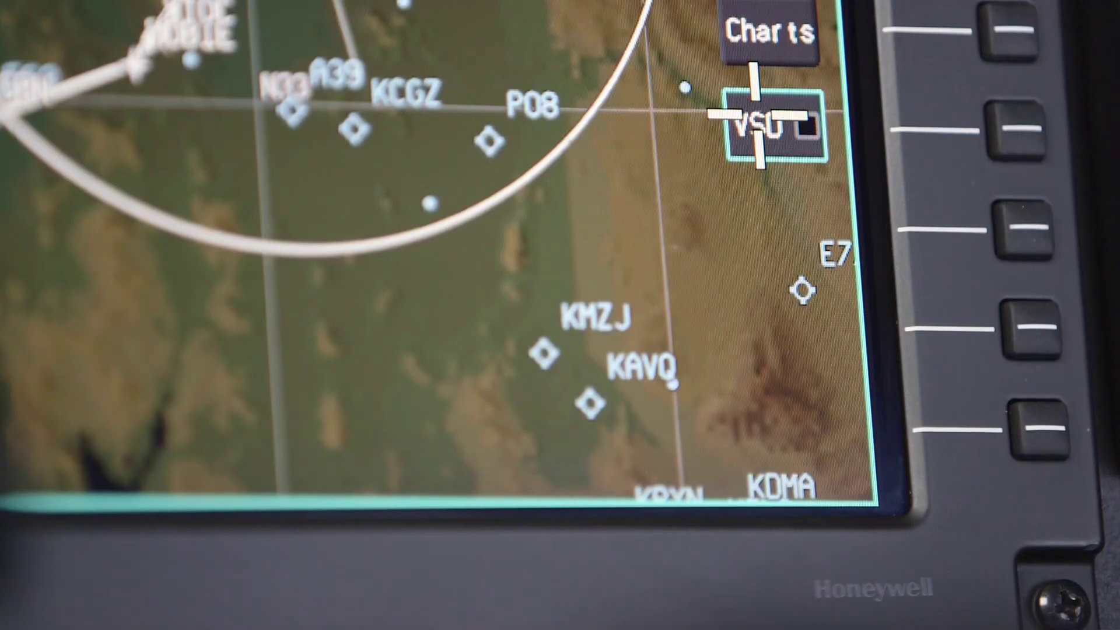
click(858, 419)
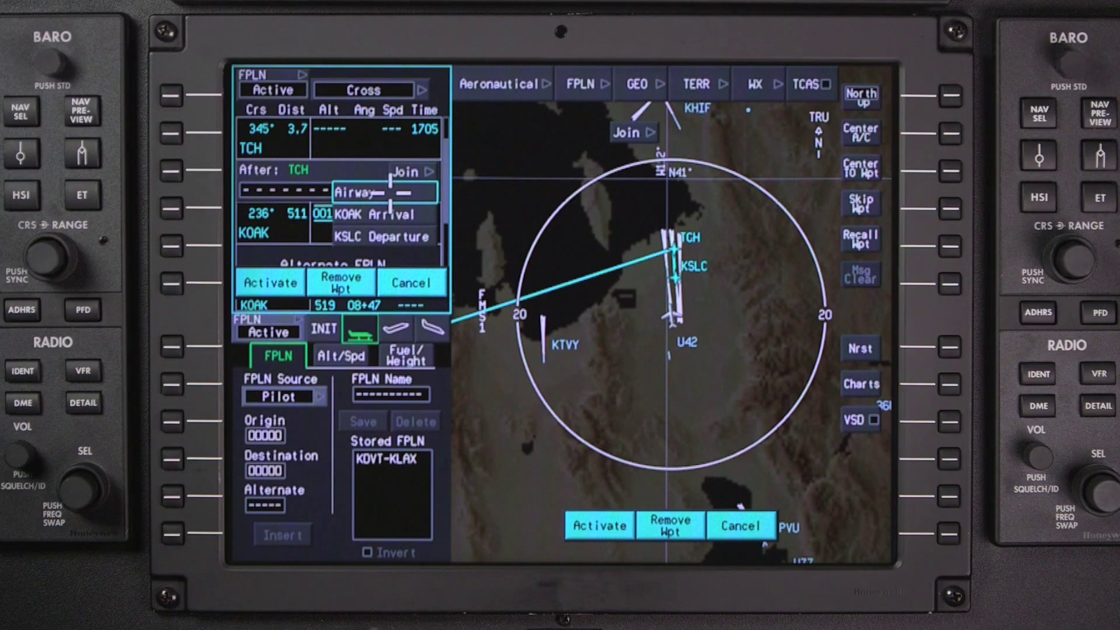
Choose to join an airway after TCH and open the altitude and speed settings
click(403, 192)
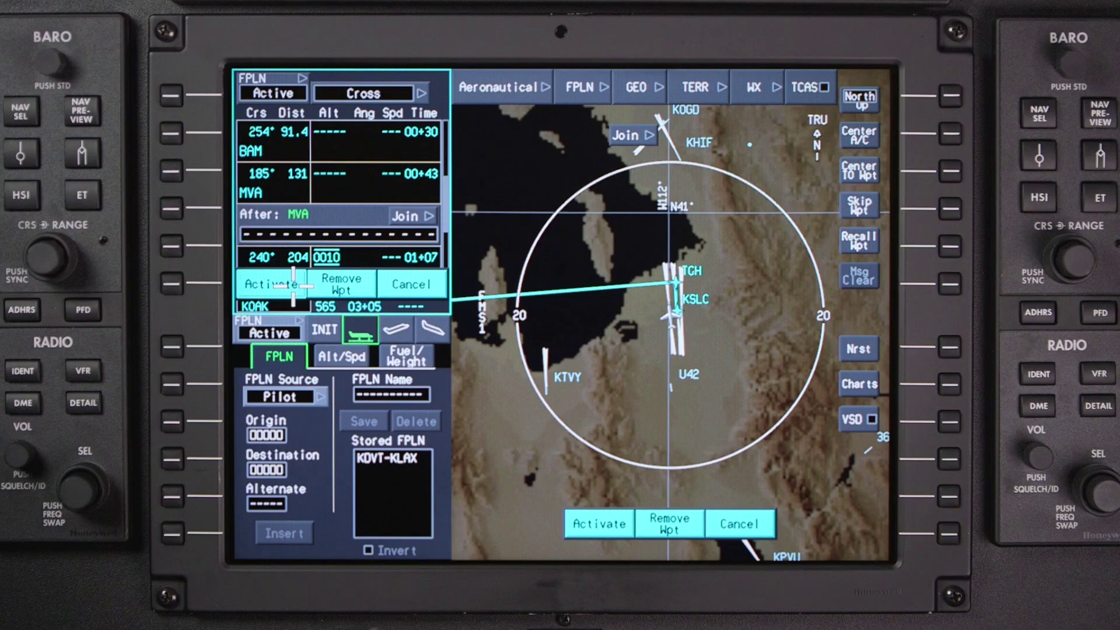
click(341, 357)
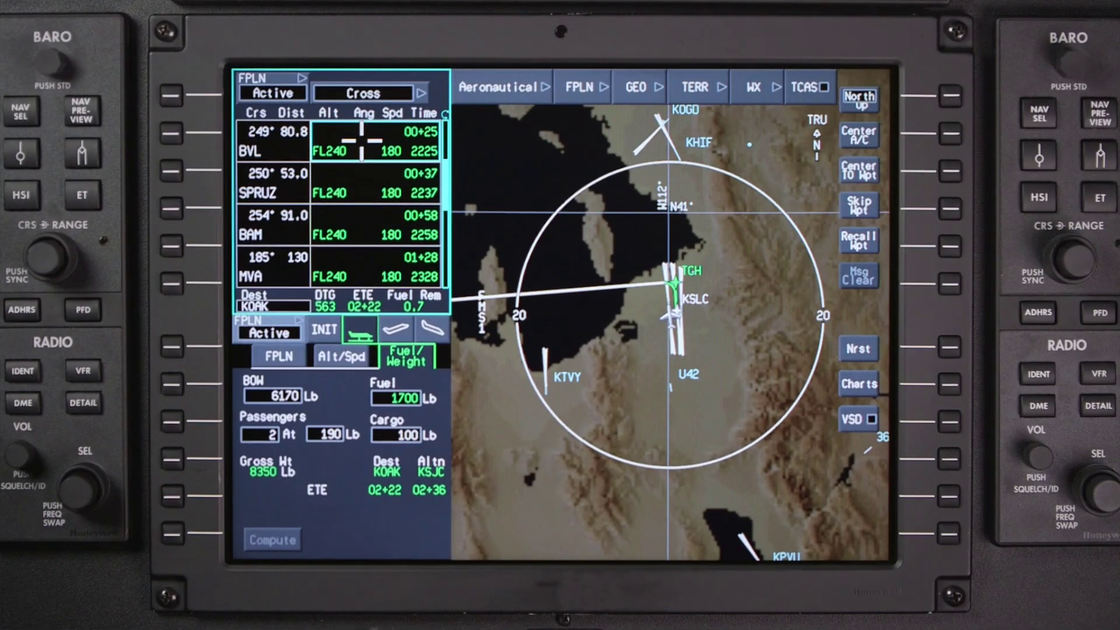
Review the active flight plan's waypoints through the destination and into the alternate flight plan
scroll(342, 204, down, 2)
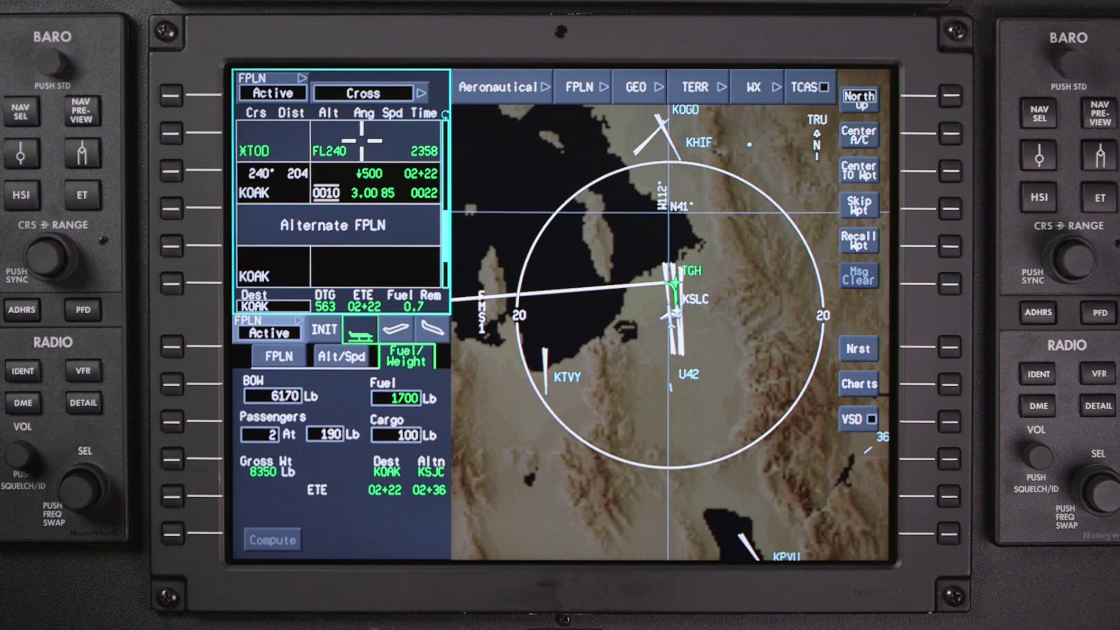
scroll(361, 140, down, 1)
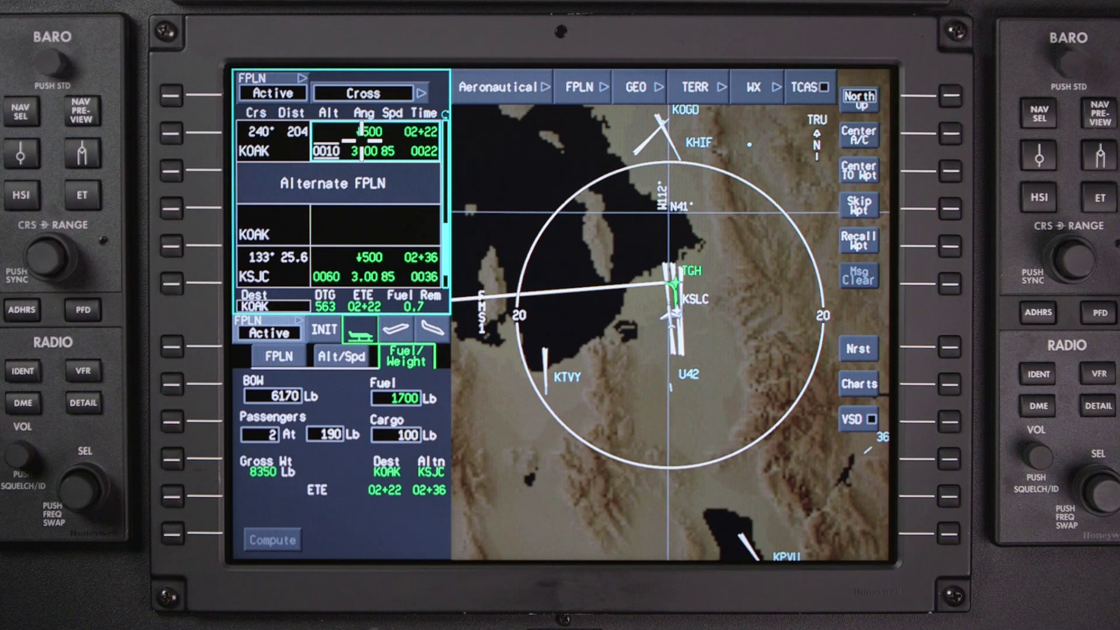
scroll(361, 140, down, 1)
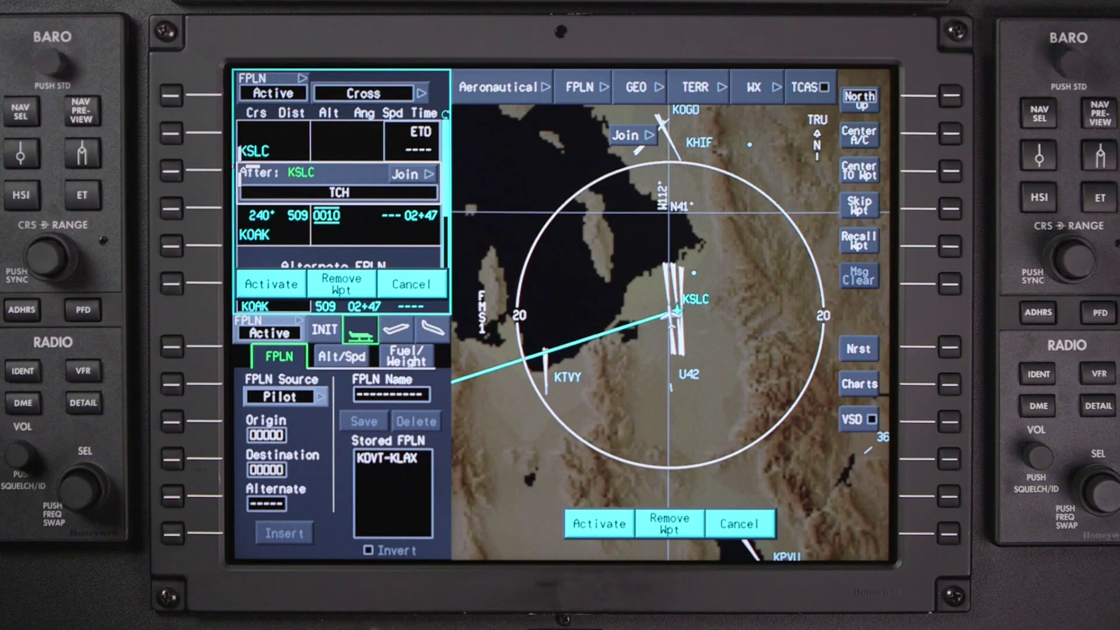
Add waypoint TCH after KSLC, followed by airway J154 to BAM, in the active flight plan
key(Return)
text(J154.BAM)
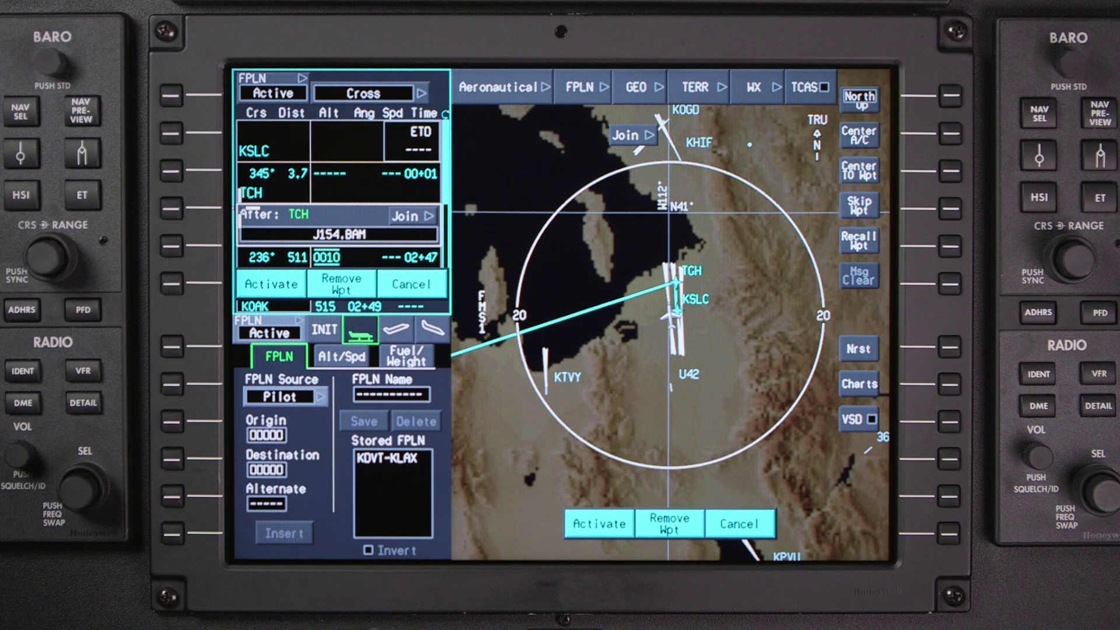
key(Return)
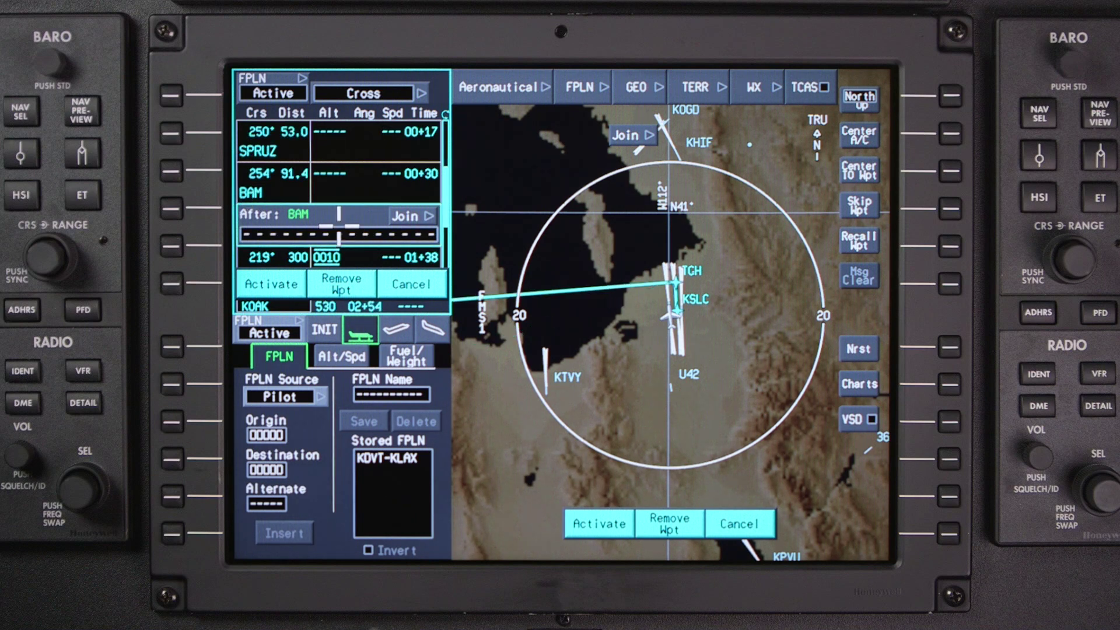
Add waypoint MVA after BAM, activate the amended route and open the altitude and speed settings
text(MVA)
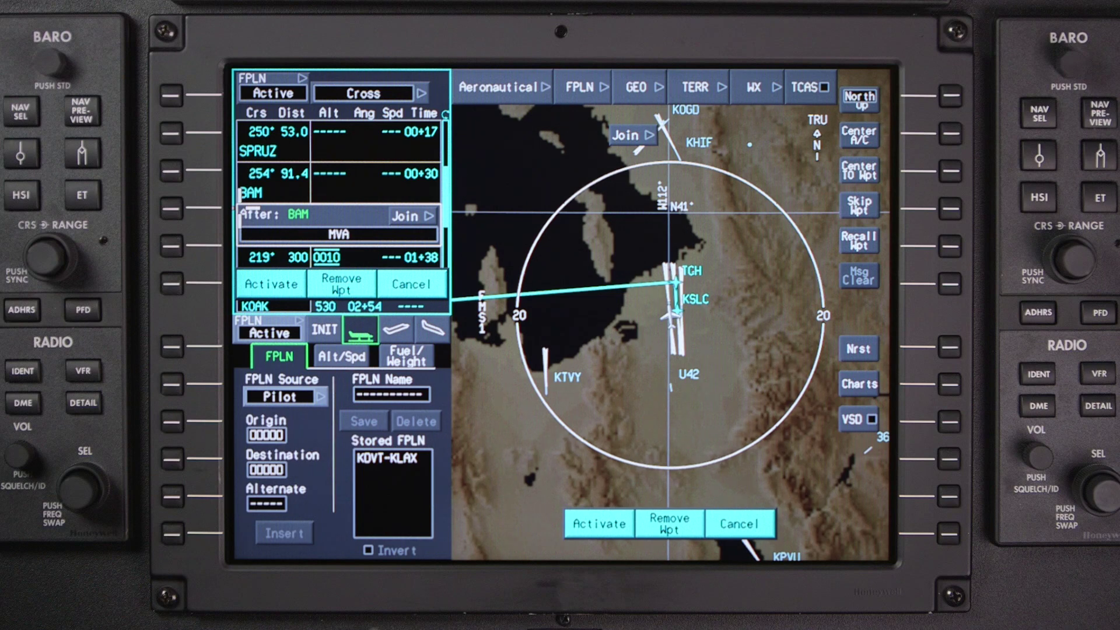
key(Return)
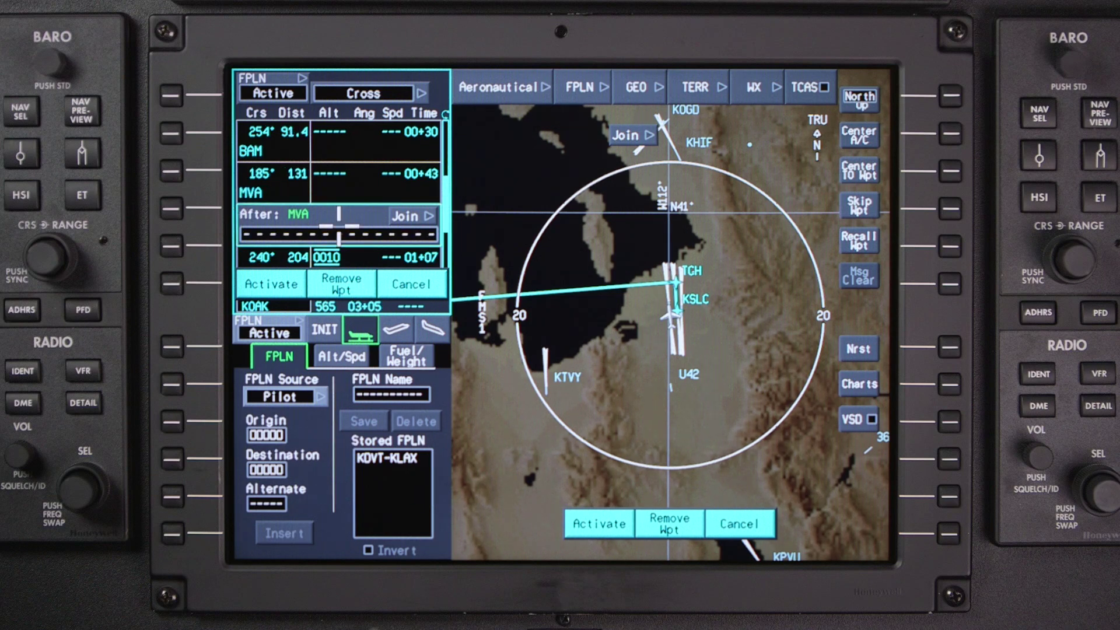
click(293, 286)
click(342, 356)
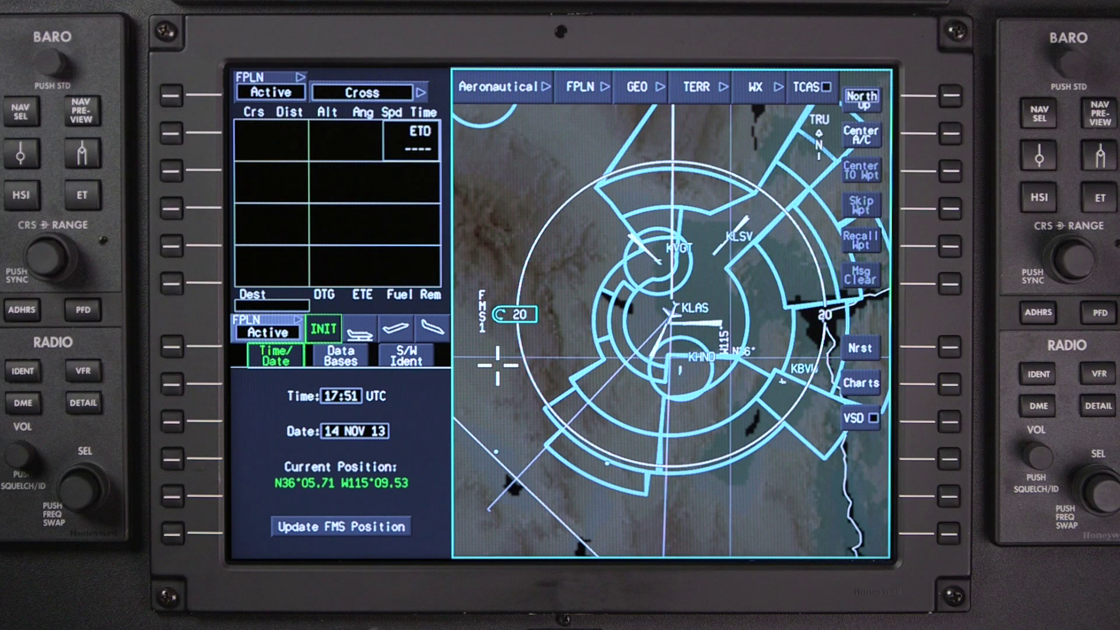
Load the KLAS-KALS flight plan from the Flash source, acknowledge the loaded wind and temperature notice, and insert the plan
click(372, 334)
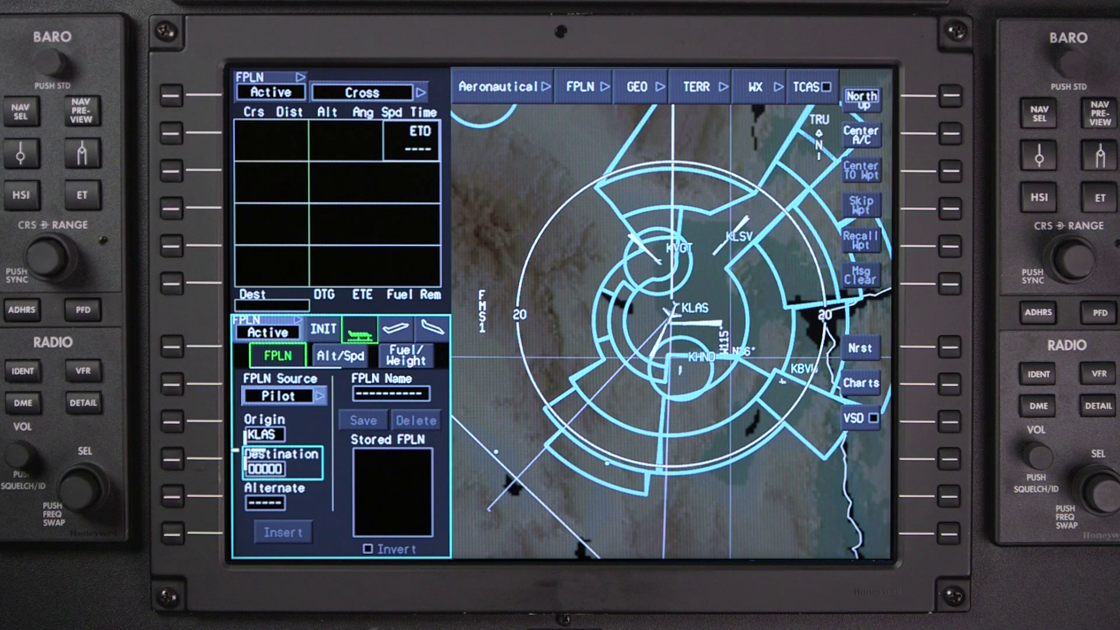
click(282, 395)
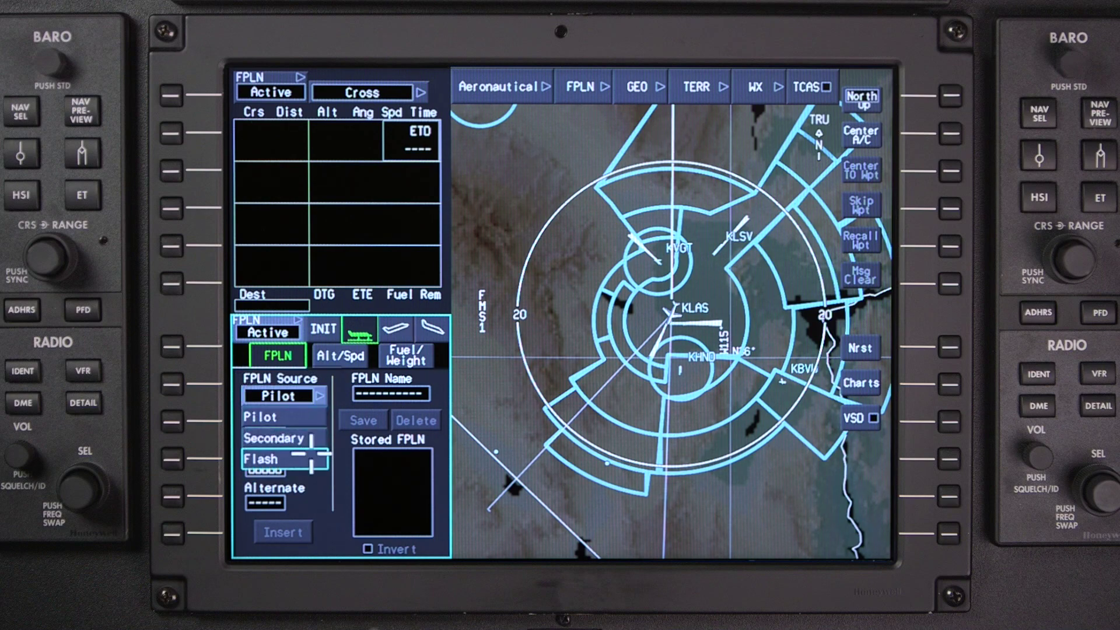
click(286, 459)
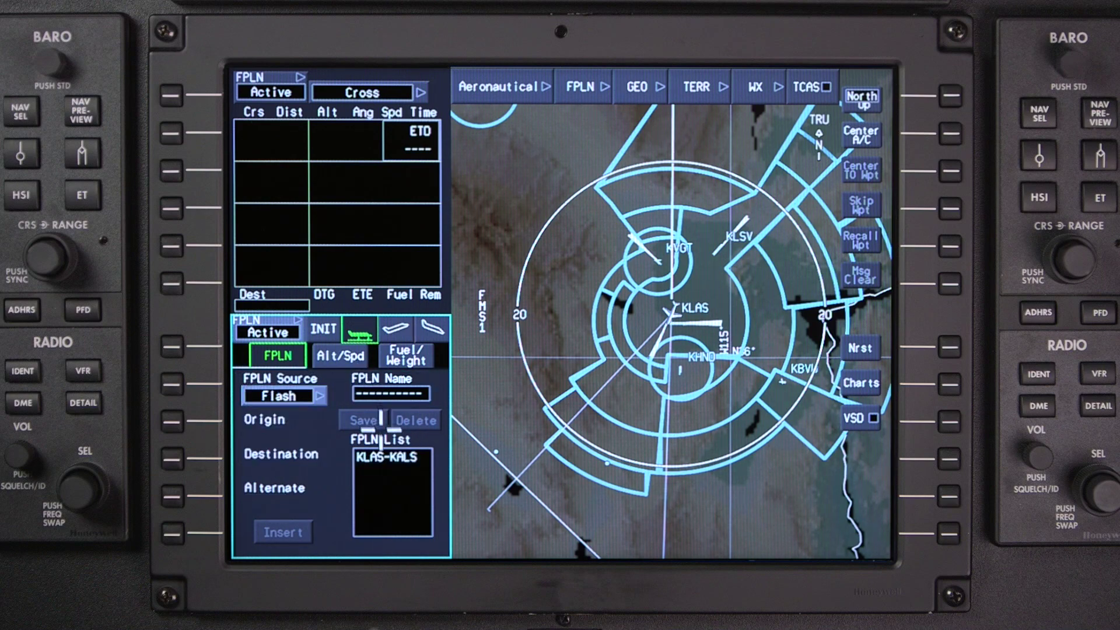
click(386, 457)
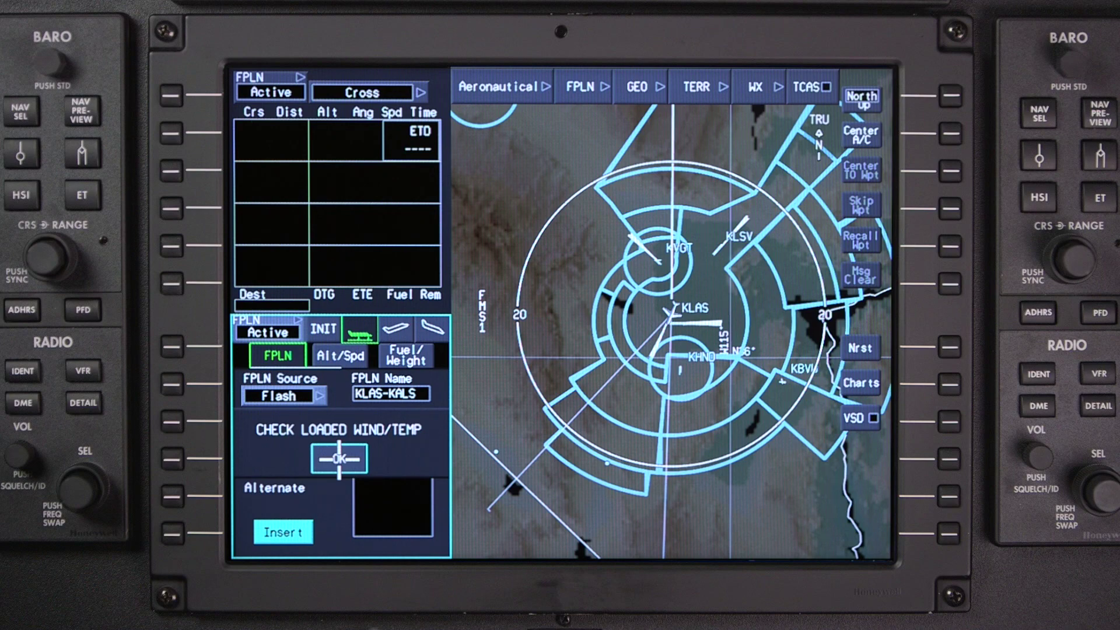
click(339, 459)
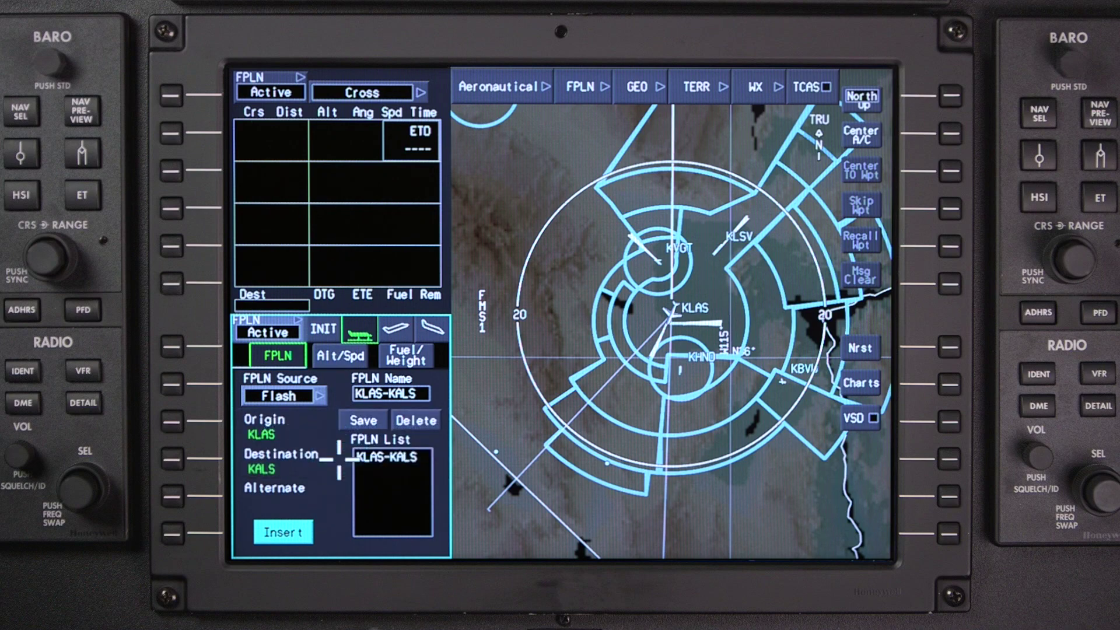
click(309, 526)
click(397, 468)
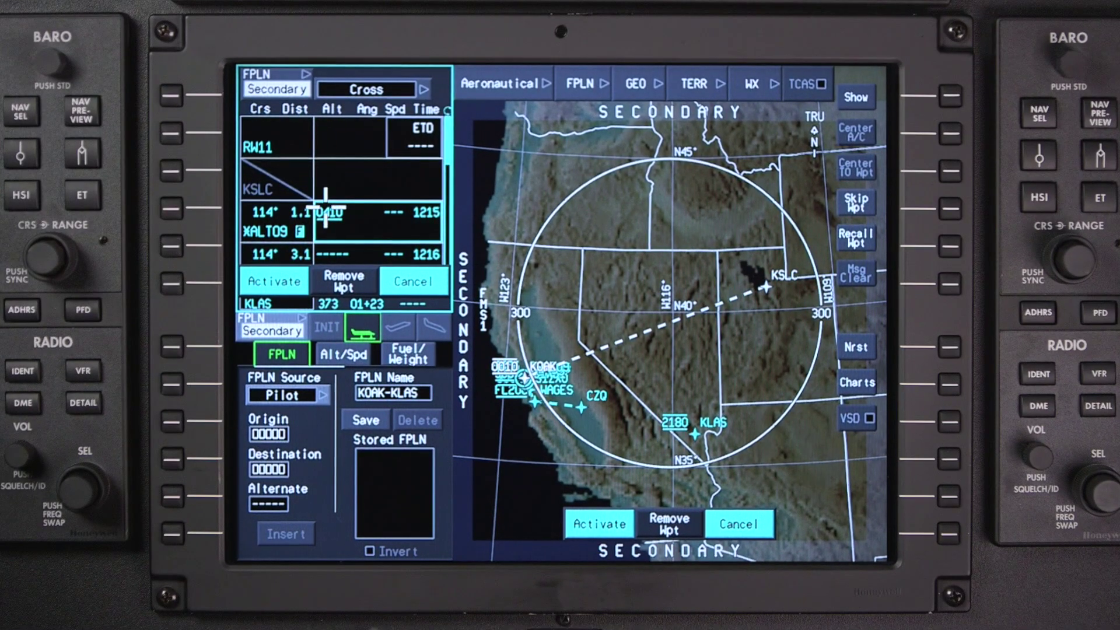
Amend the secondary KOAK-KLAS route by adding waypoint BIH after CZQ
scroll(326, 207, down, 5)
scroll(326, 207, down, 2)
scroll(300, 182, up, 1)
click(300, 182)
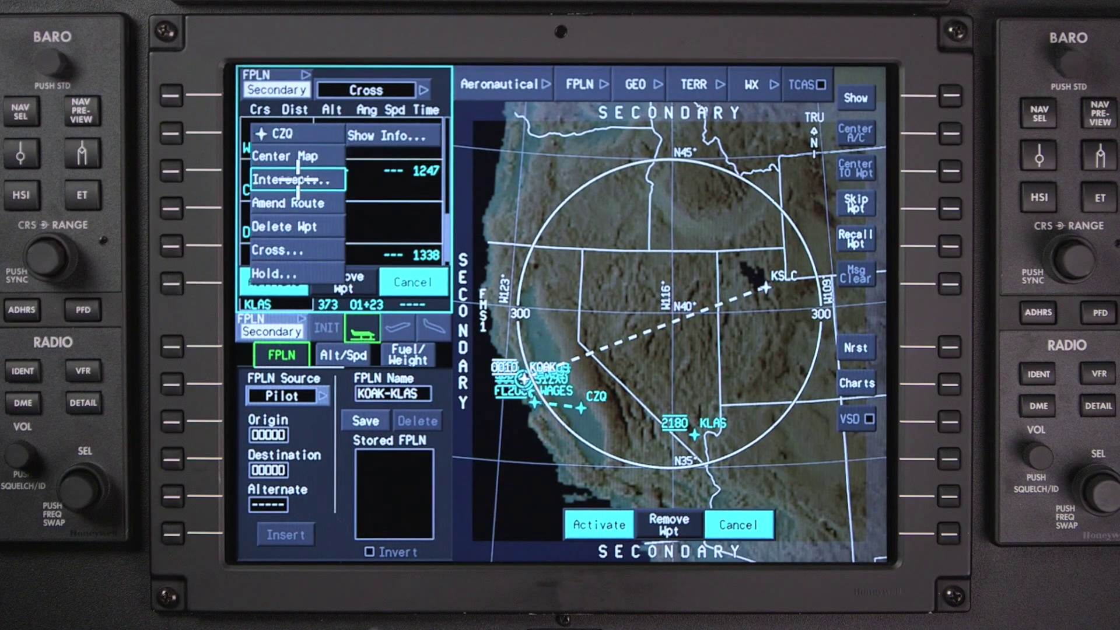
click(298, 203)
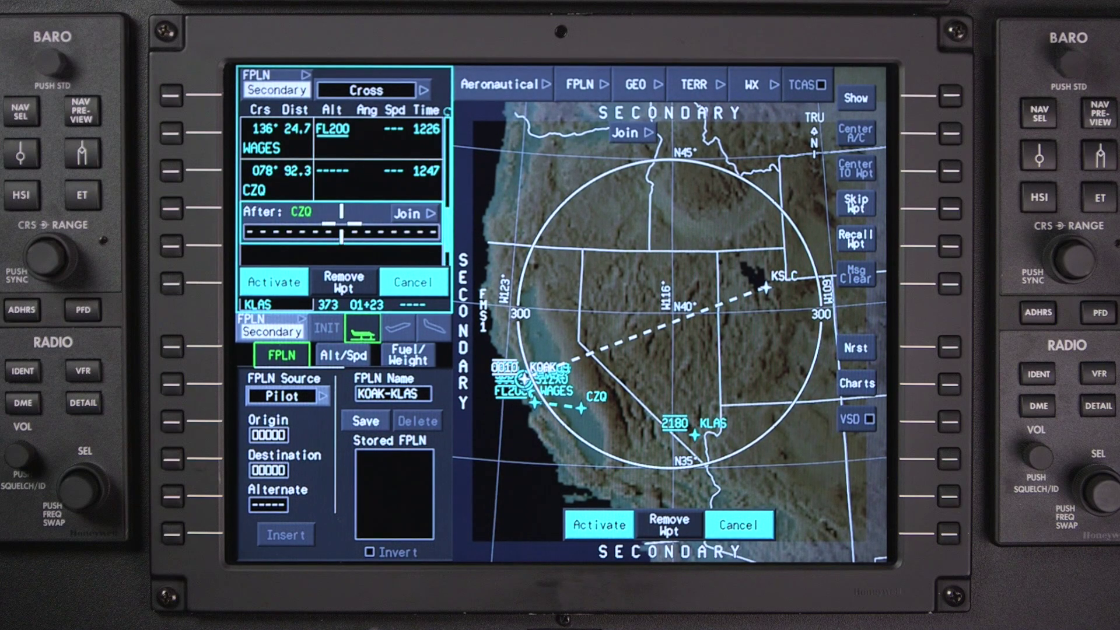
text(BIH)
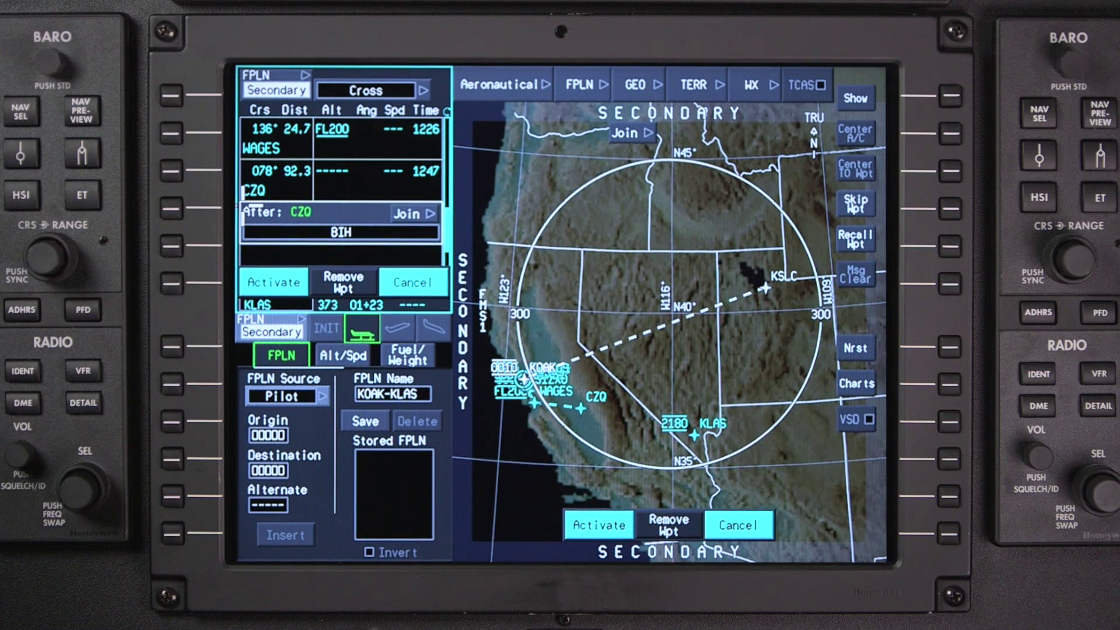
key(Return)
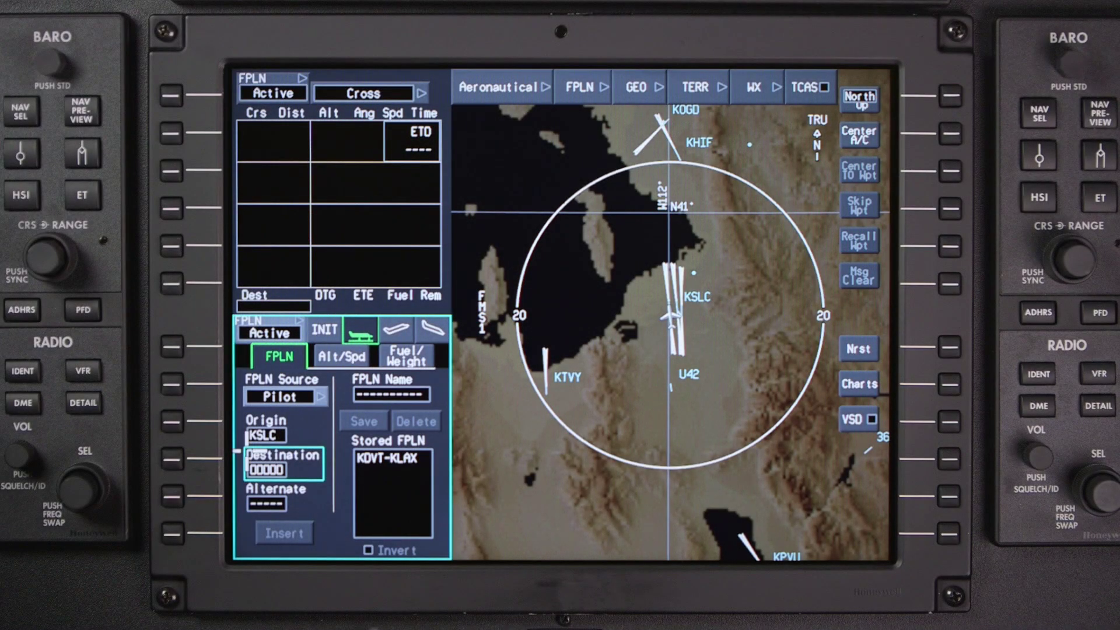
Set destination KOAK and alternate KSJC for the flight plan originating at KSLC, and insert it
text(KOA)
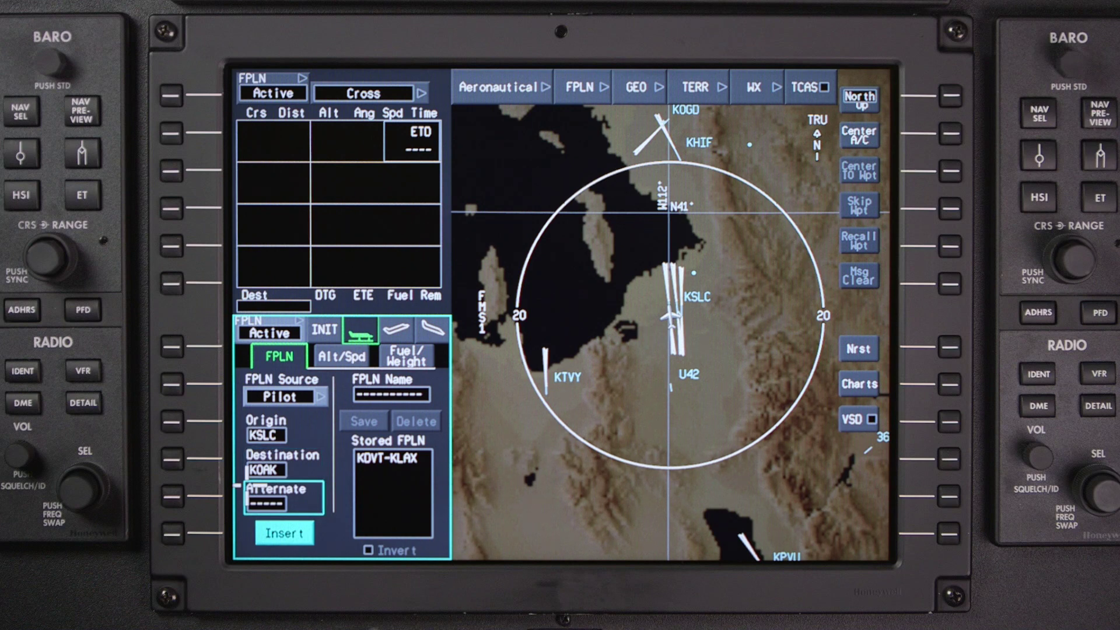
text(K)
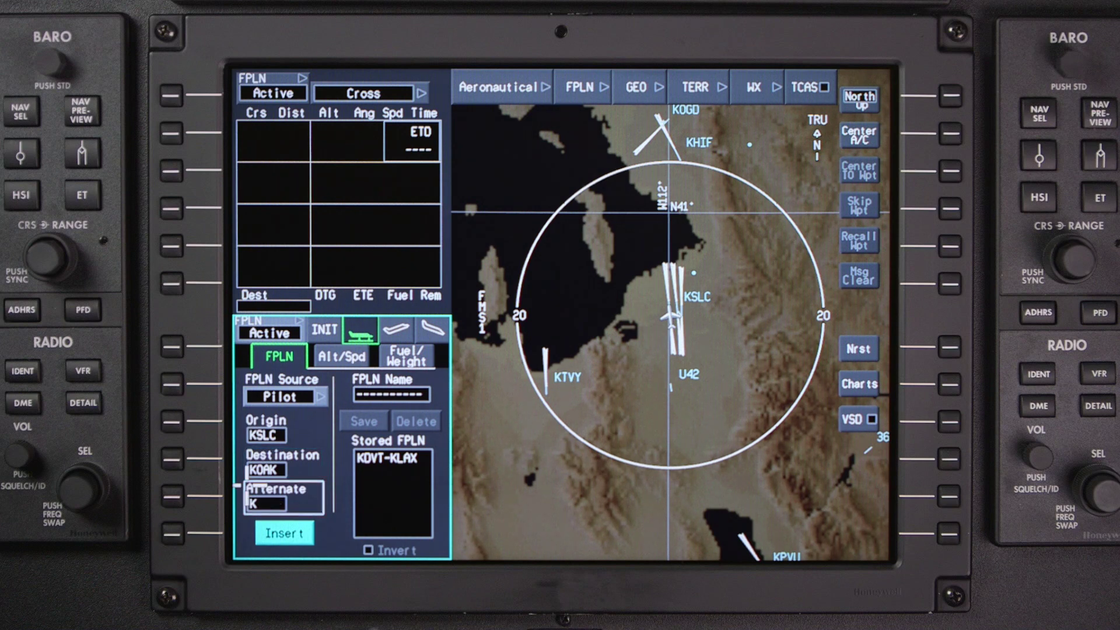
text(SJC)
key(Return)
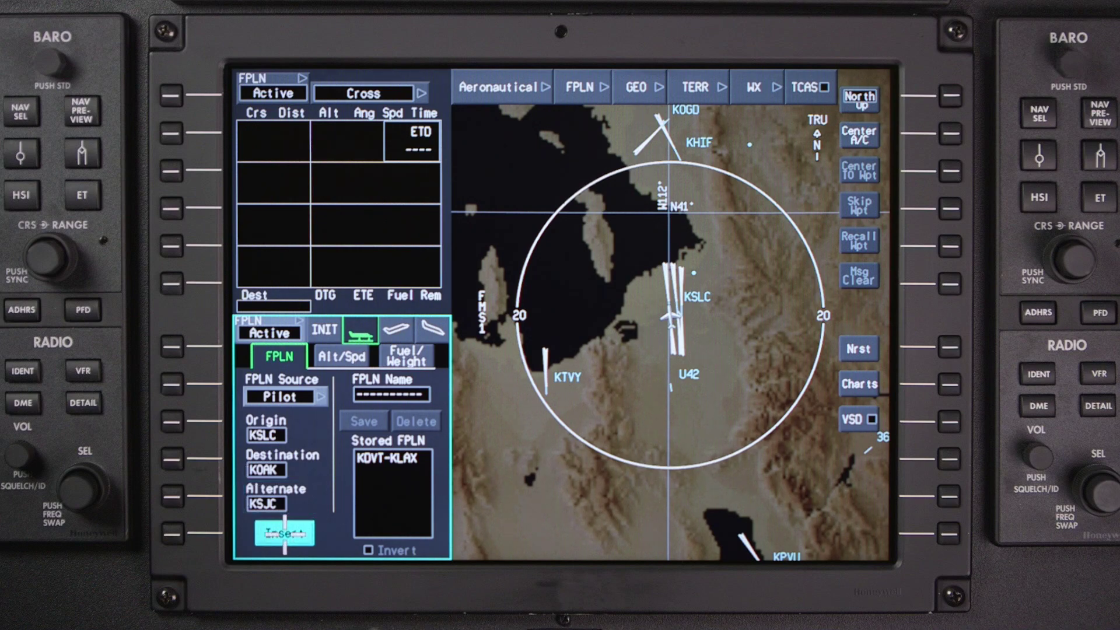
click(285, 533)
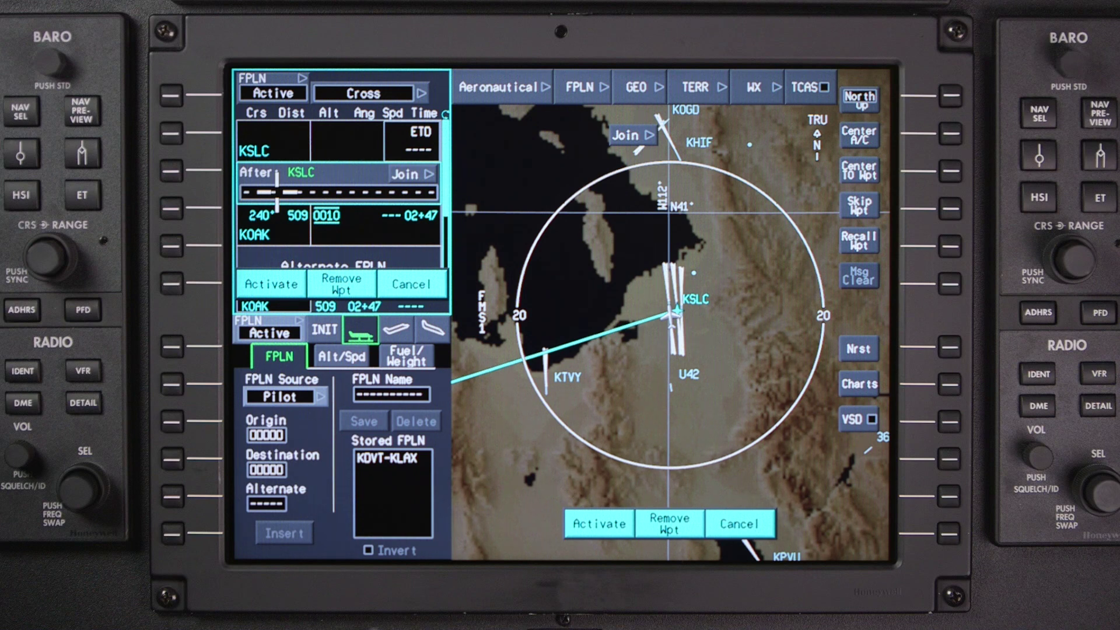
Add TCH as the first waypoint after KSLC in the active flight plan
click(276, 191)
text(TC)
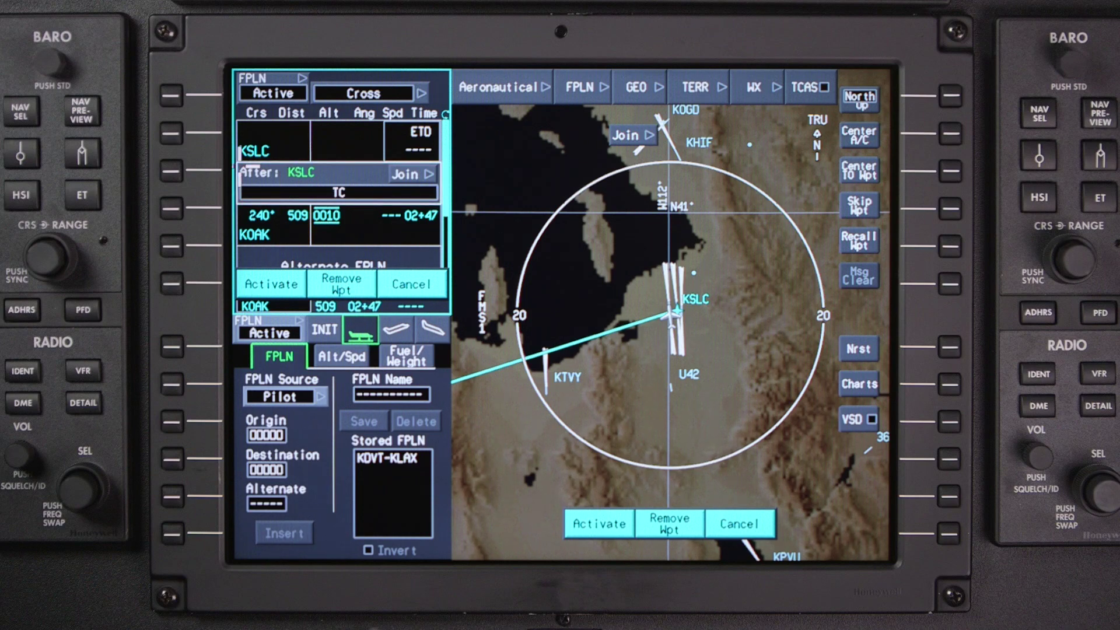
text(H)
key(Return)
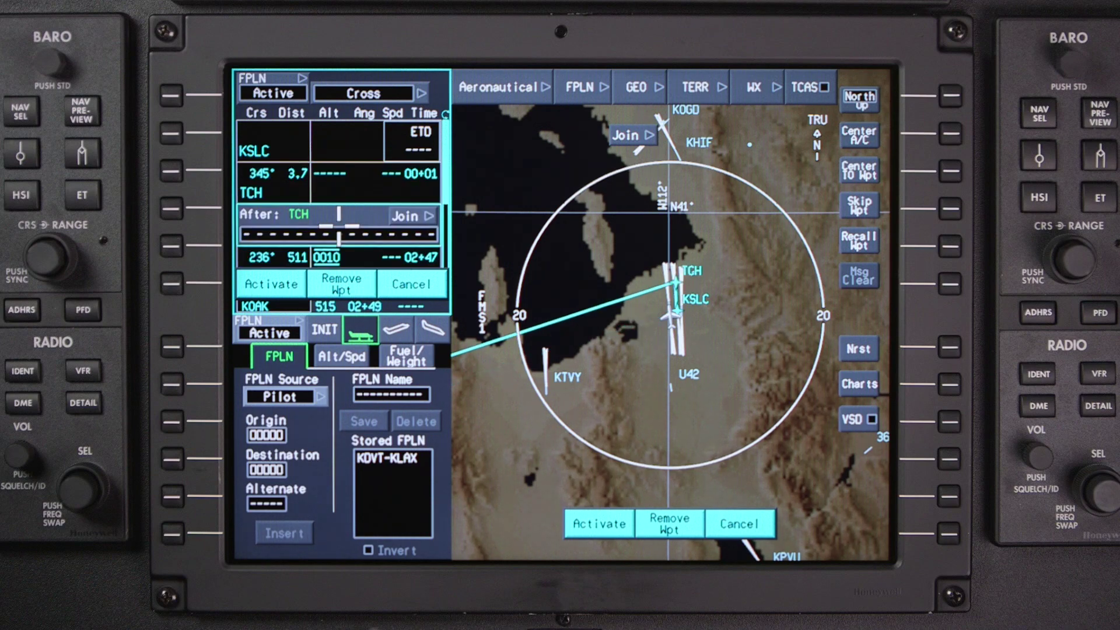
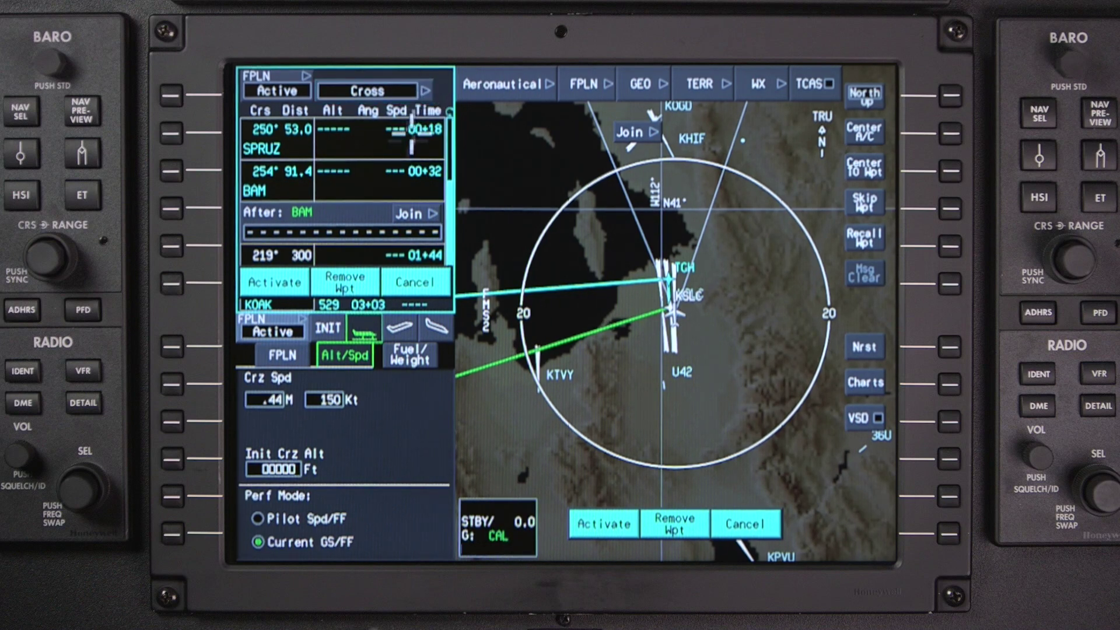
Add waypoint MVA after BAM in the pending route and activate the modified flight plan
click(365, 232)
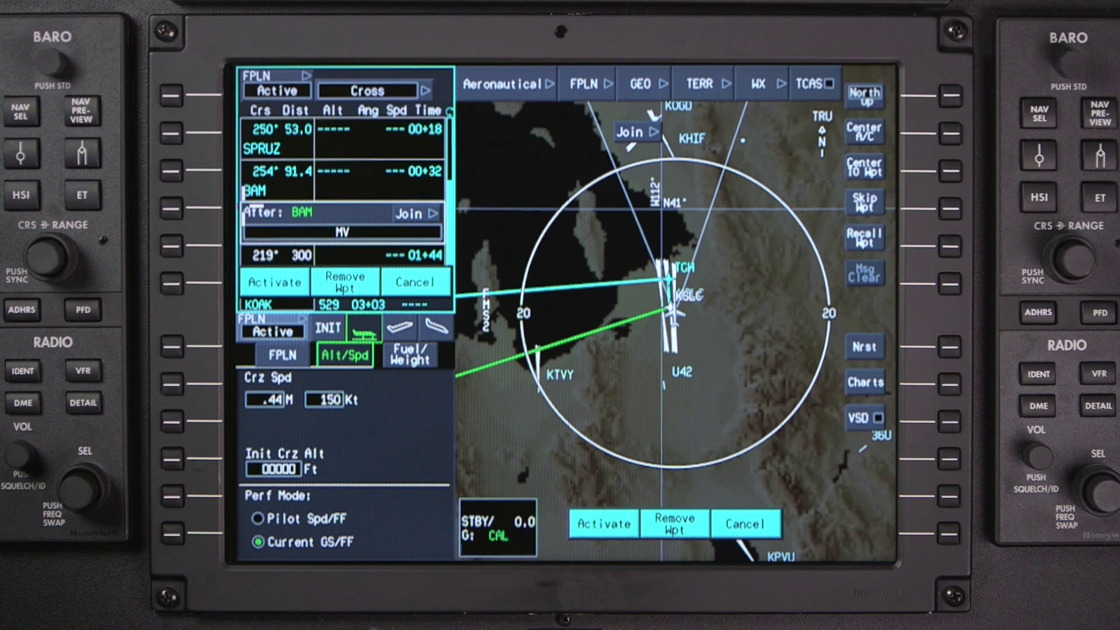
key(Return)
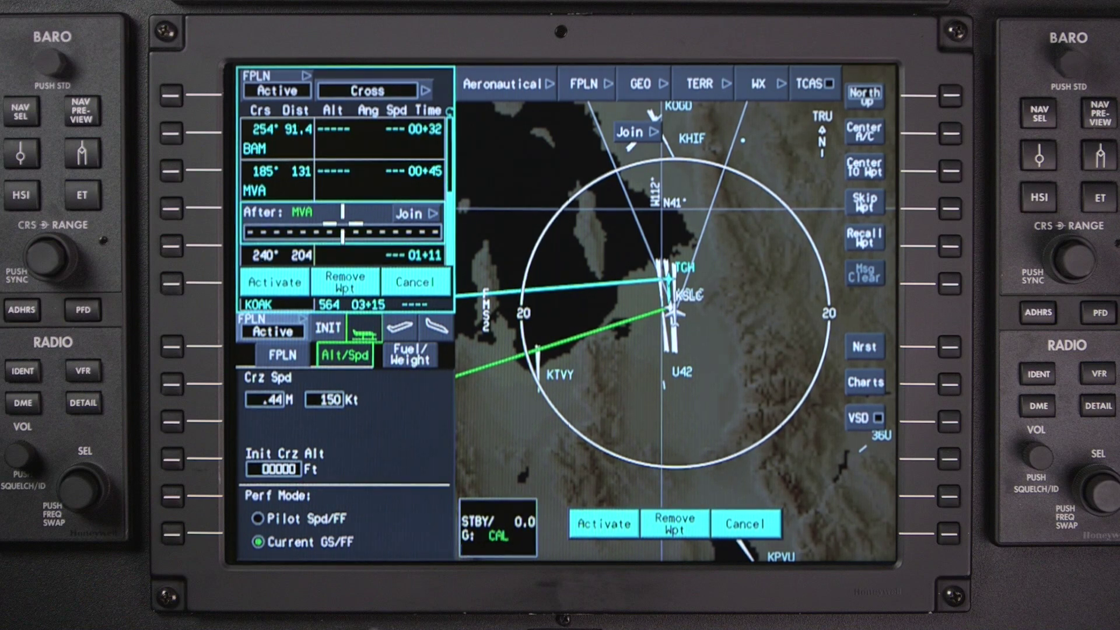
scroll(342, 224, up, 1)
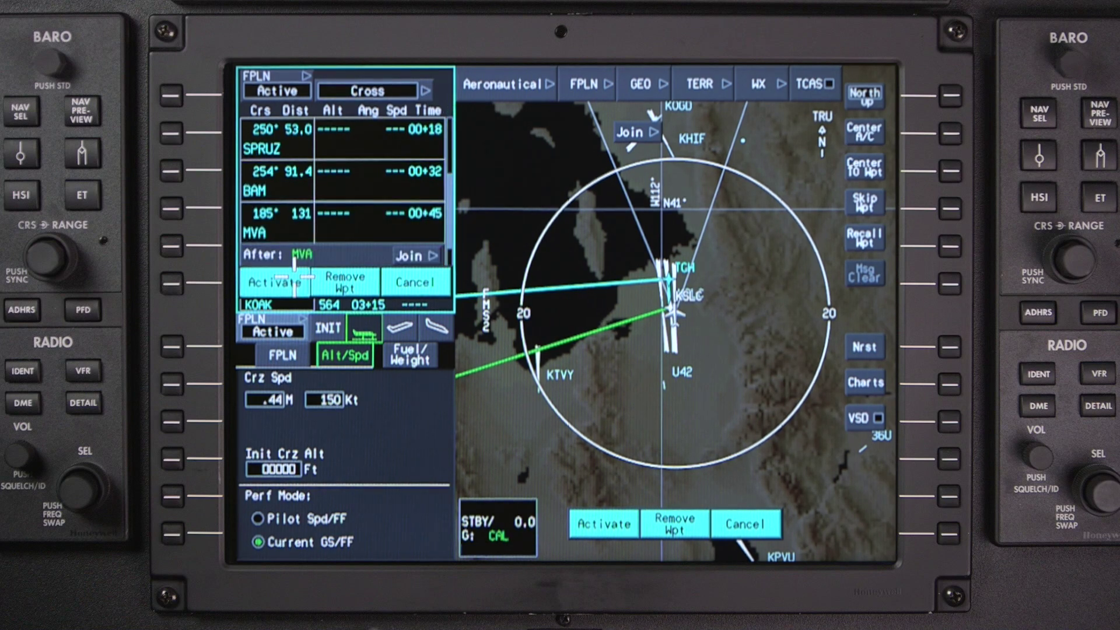
click(275, 281)
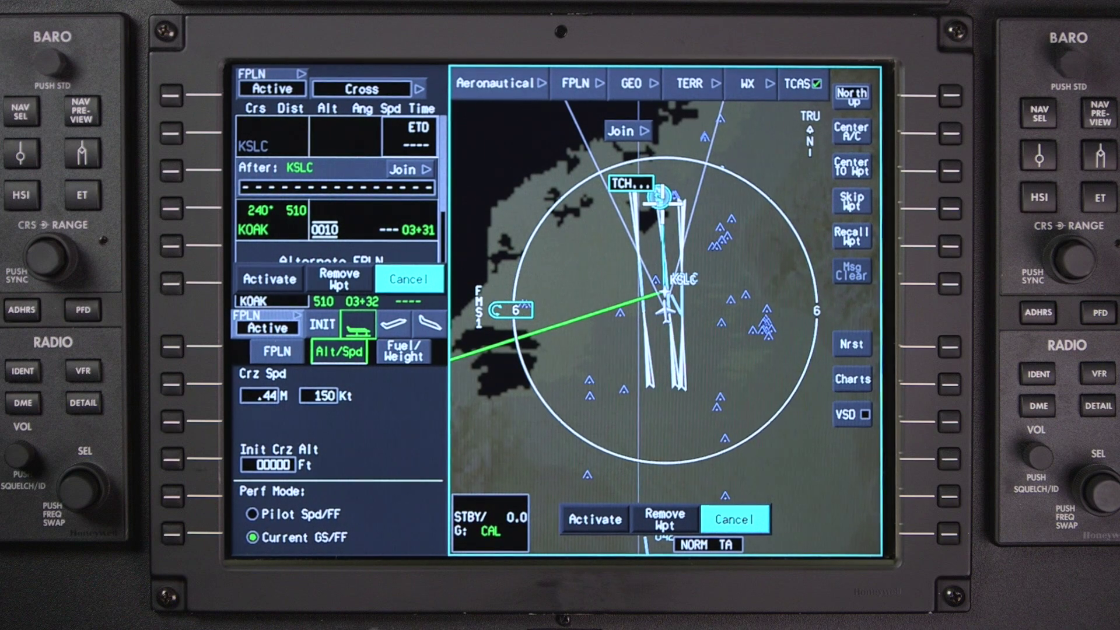
Insert TCH after KSLC graphically on the map and join airway J154 from TCH with BATTLE MOUNTAIN as the exit waypoint
click(661, 197)
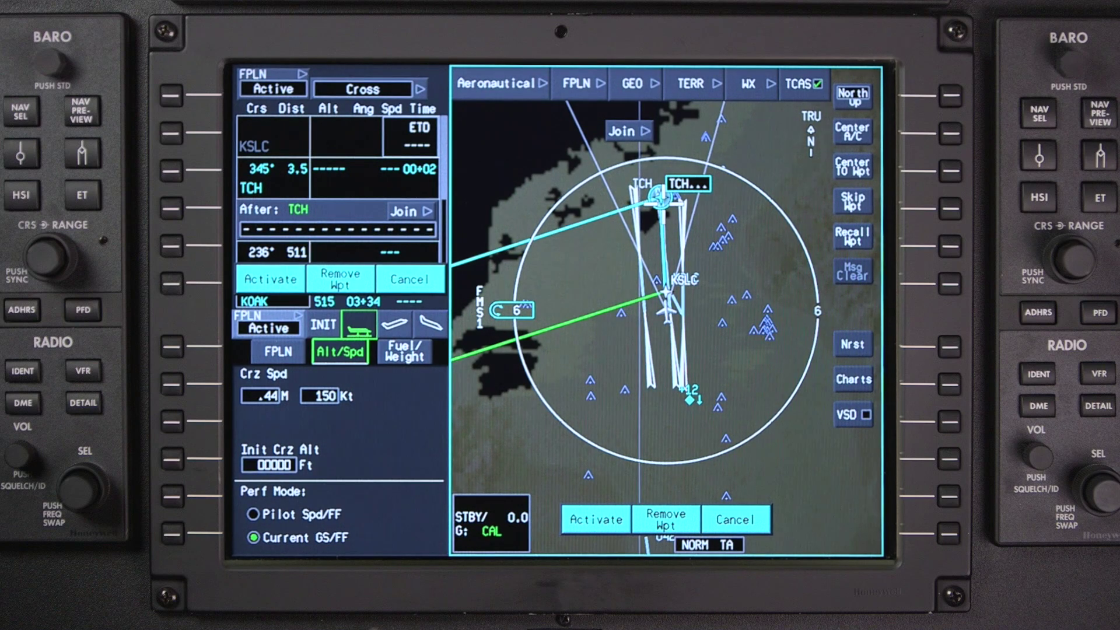
click(641, 130)
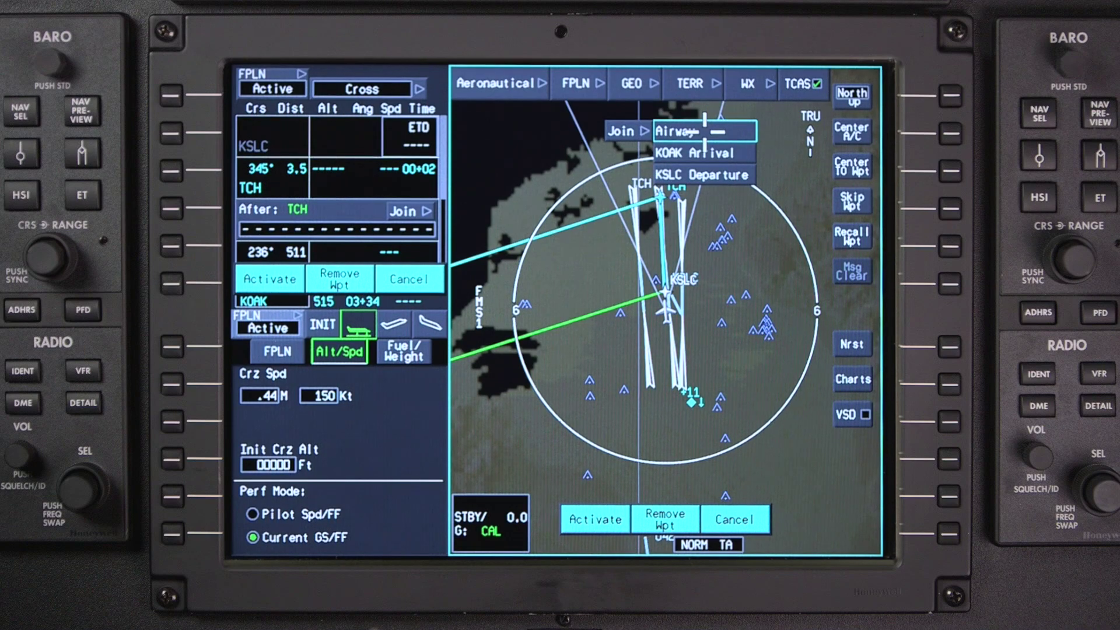
click(705, 131)
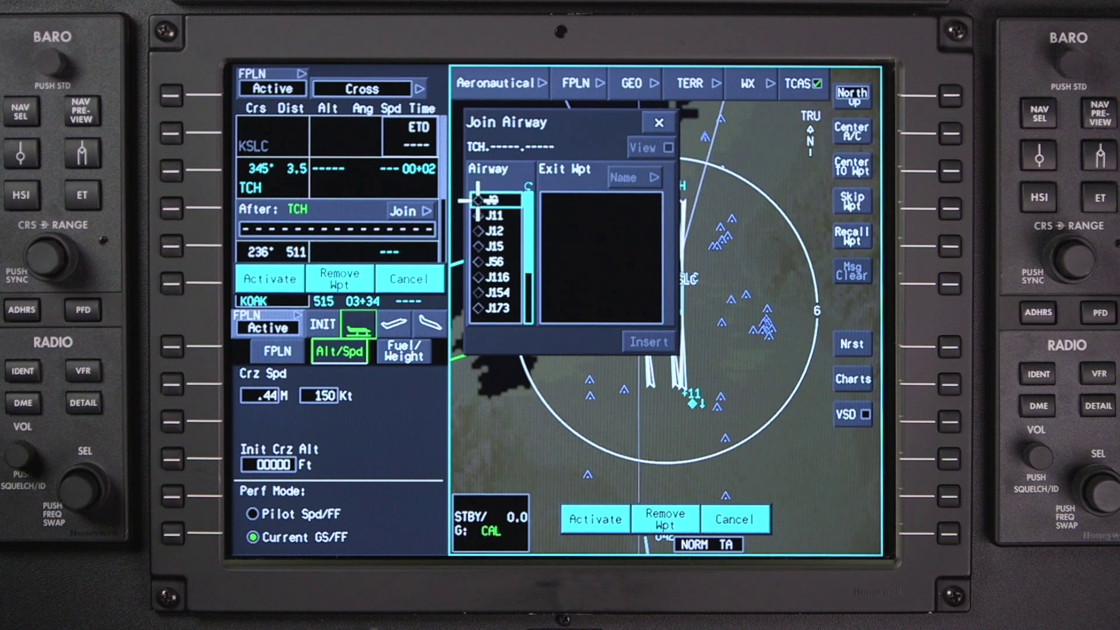
click(477, 293)
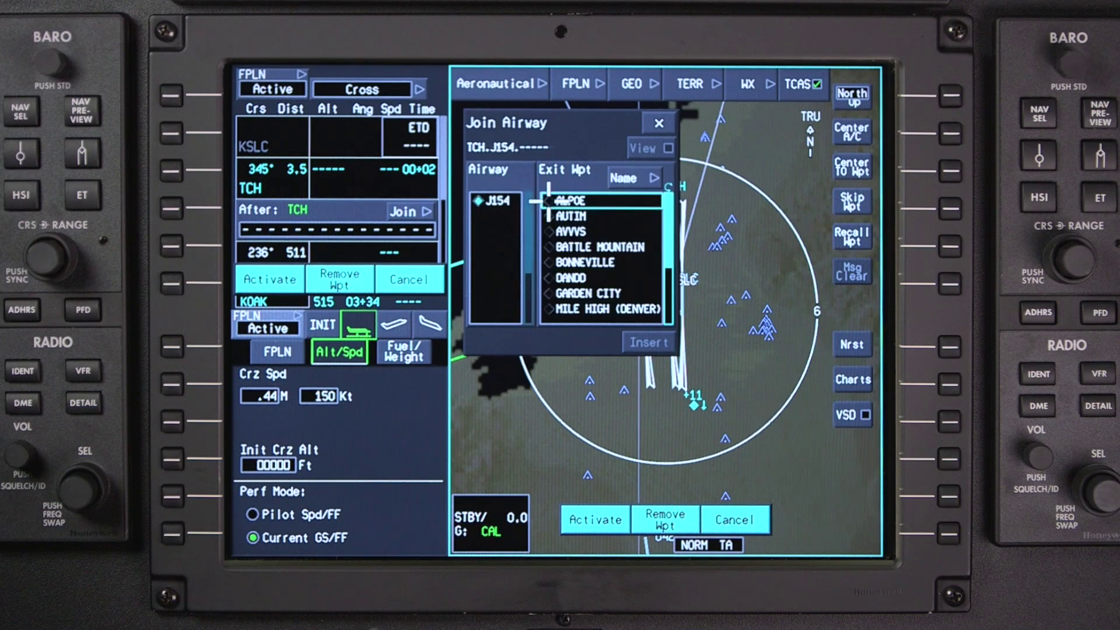
click(548, 247)
click(650, 342)
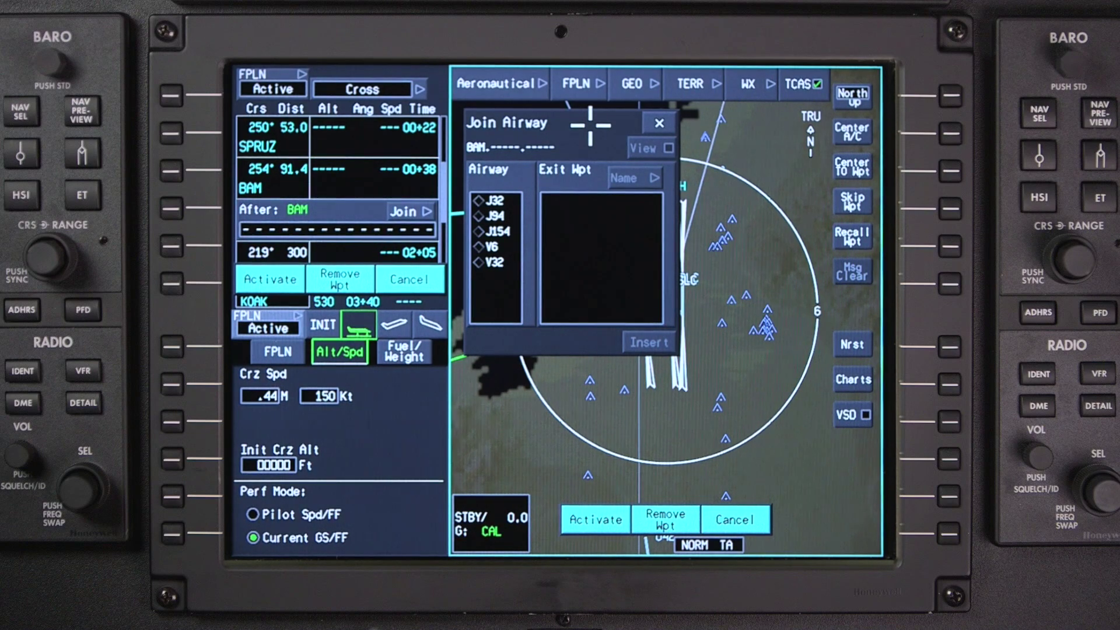
click(657, 122)
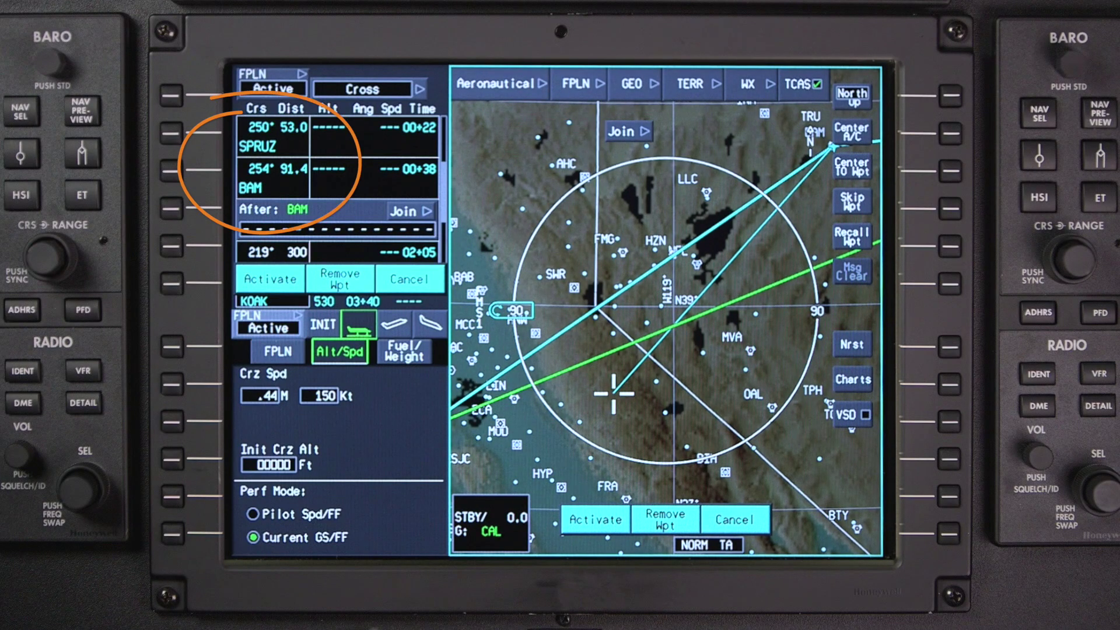
Extend the pending route from BAM to MVA by picking MVA on the map, and activate the amended flight plan
click(748, 349)
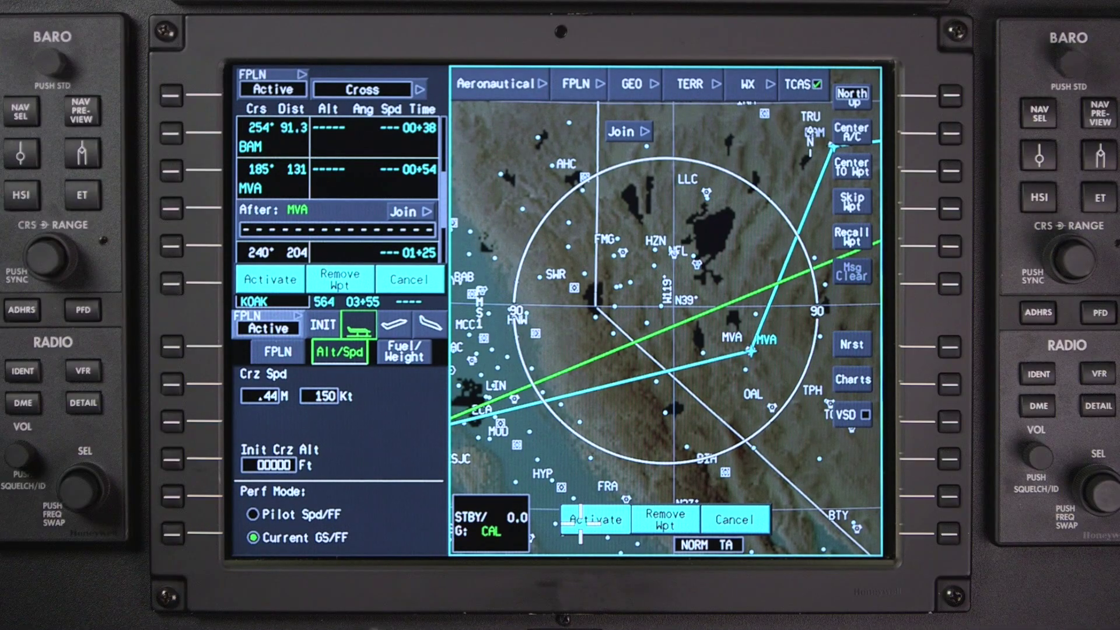
click(580, 523)
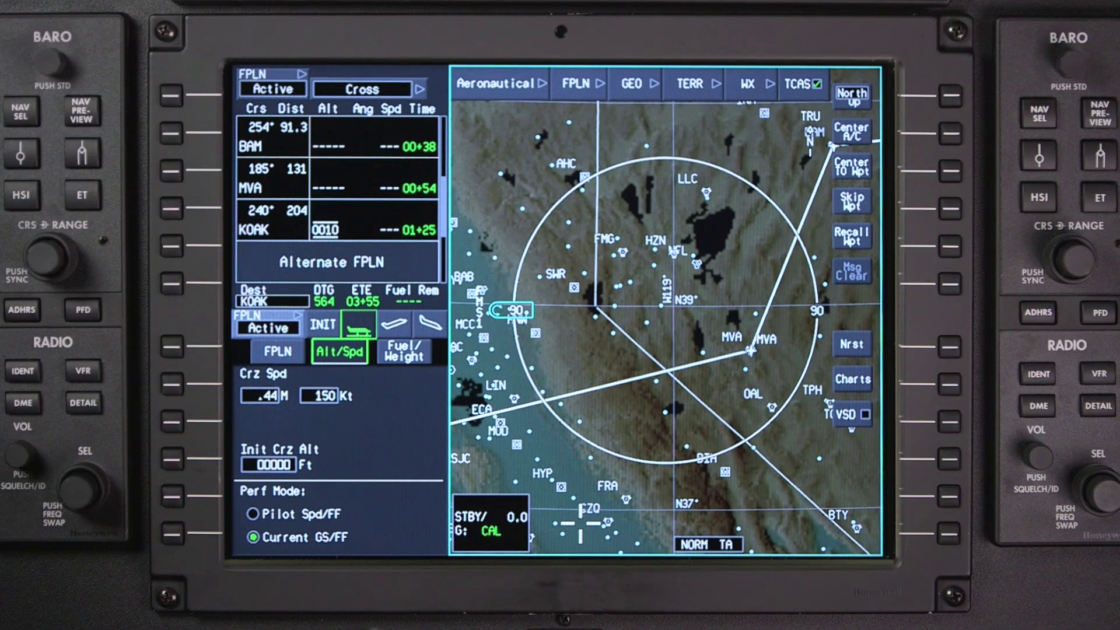